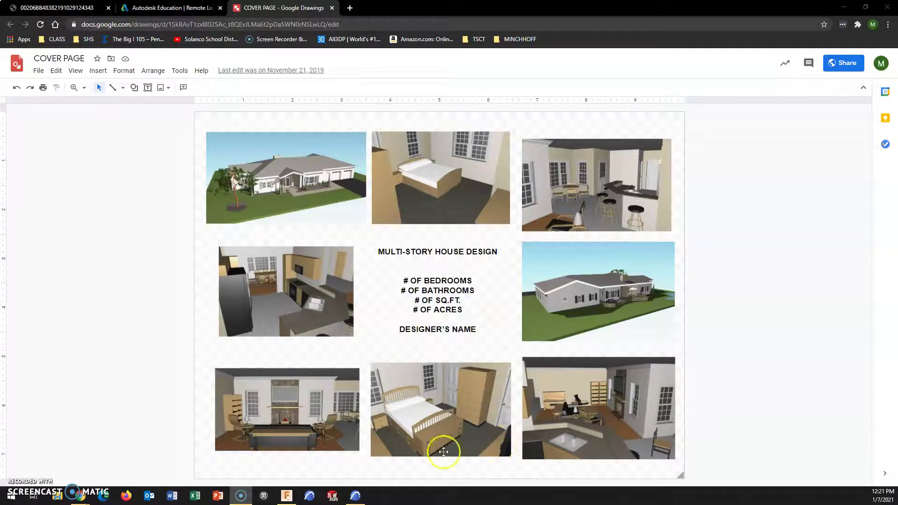
Switch from the Google Drawings cover page to the ARCHICAD 24 3D house view.
left_click(355, 495)
left_click(552, 406)
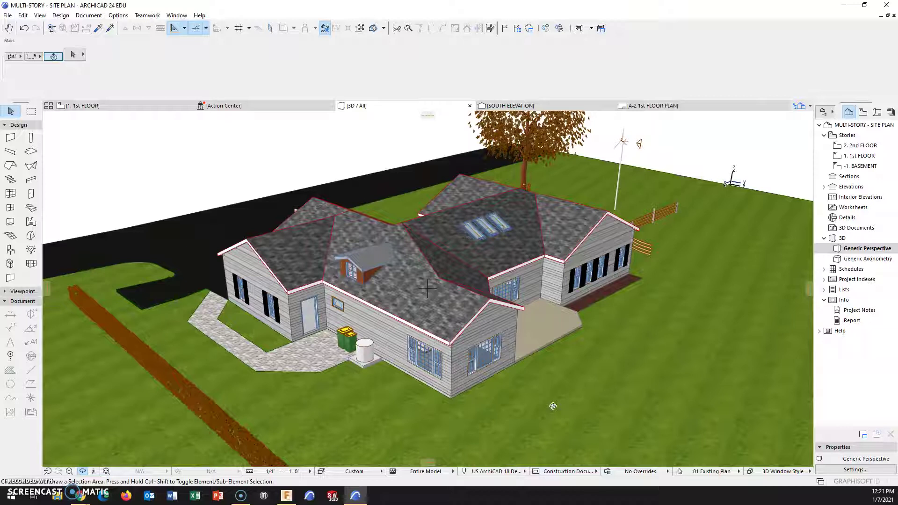
Orbit the house slightly in 3D and open the Document > Creative Imaging commands.
left_click(579, 419)
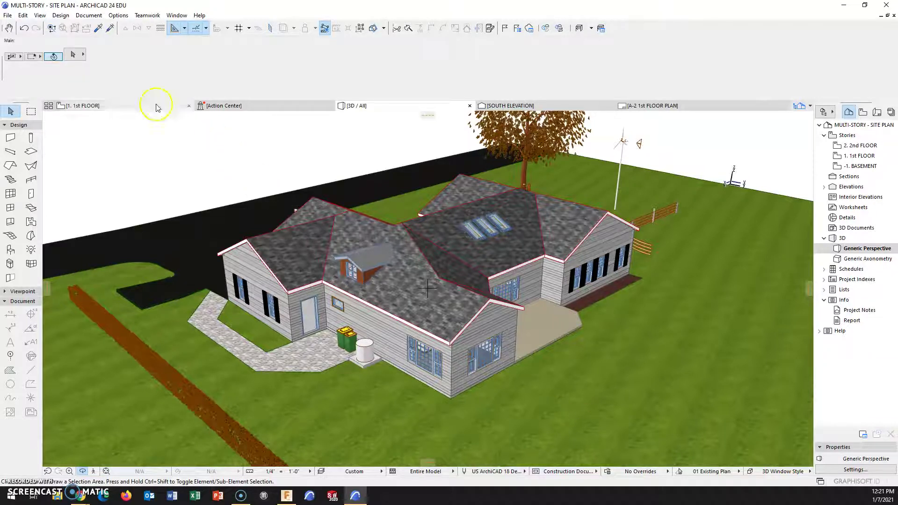
left_click(90, 19)
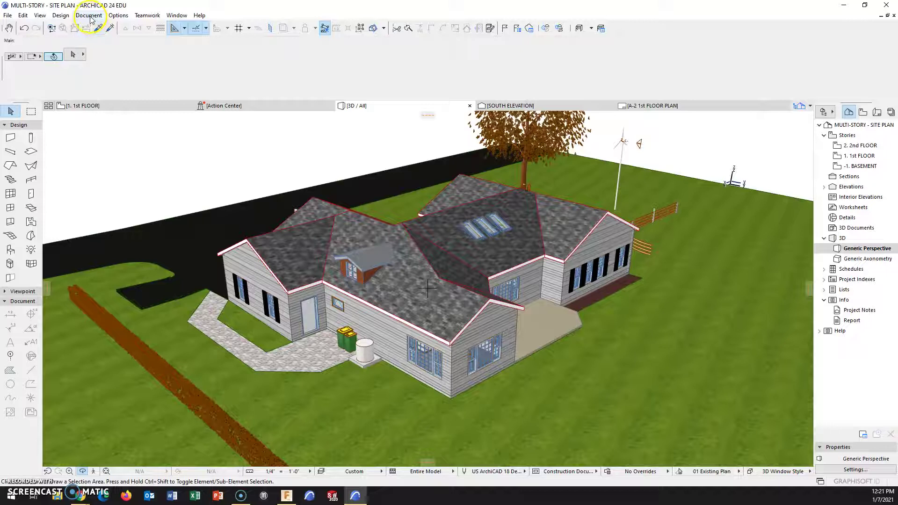
left_click_drag(519, 299, 510, 333)
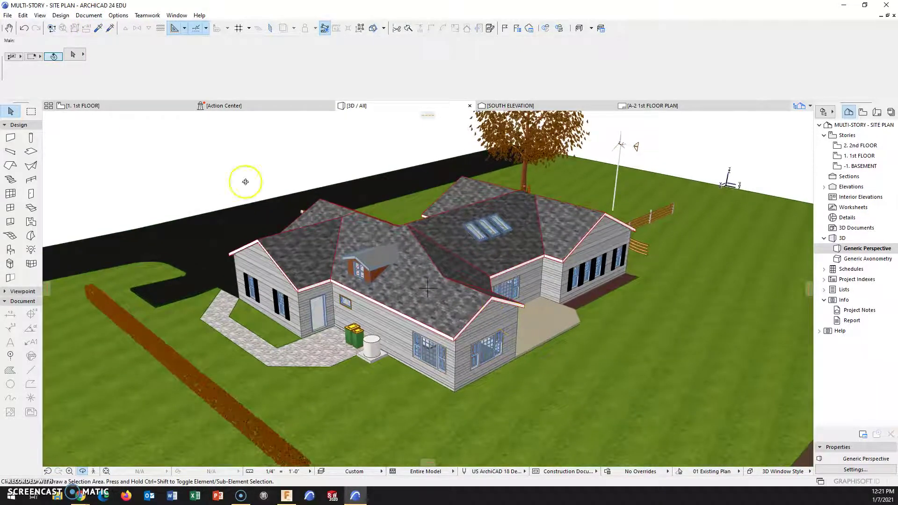
left_click(90, 17)
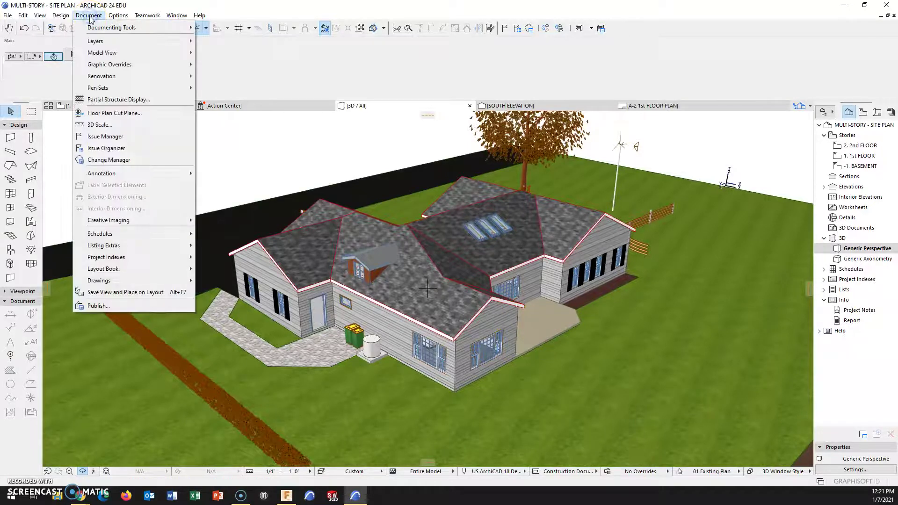
mouse_move(140, 227)
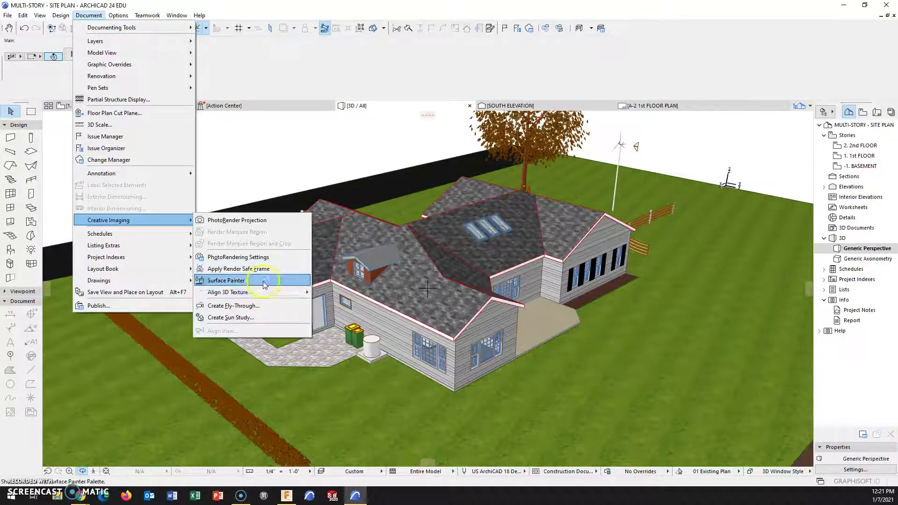
left_click(251, 272)
left_click(241, 272)
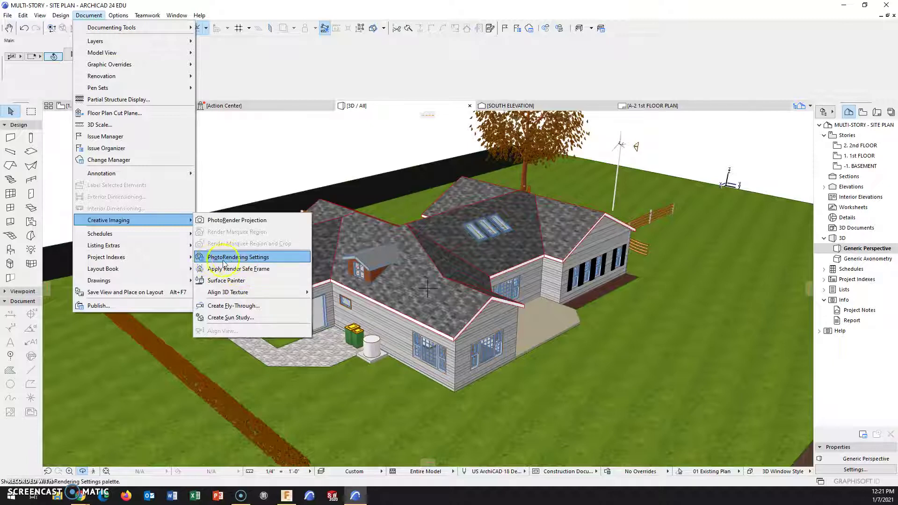
Apply a render safe frame to the 3D view and reopen Document > Creative Imaging.
left_click(246, 269)
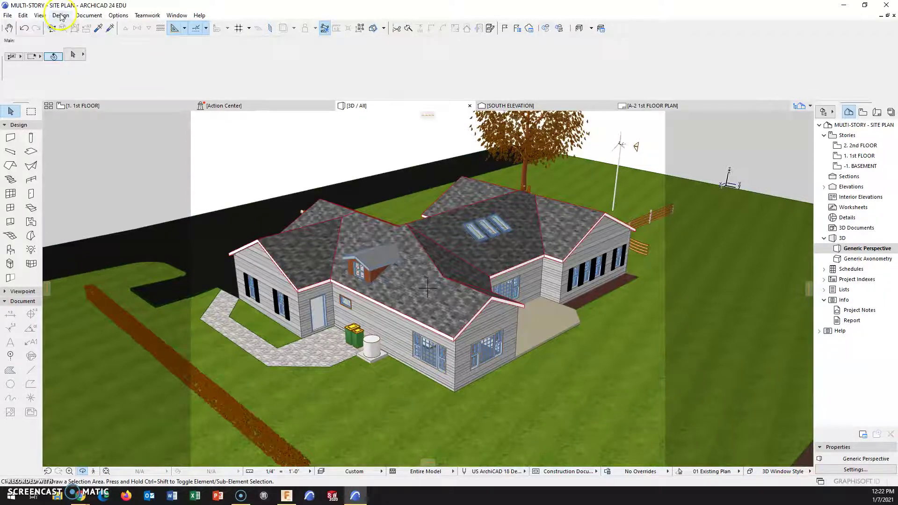
left_click(88, 15)
mouse_move(148, 225)
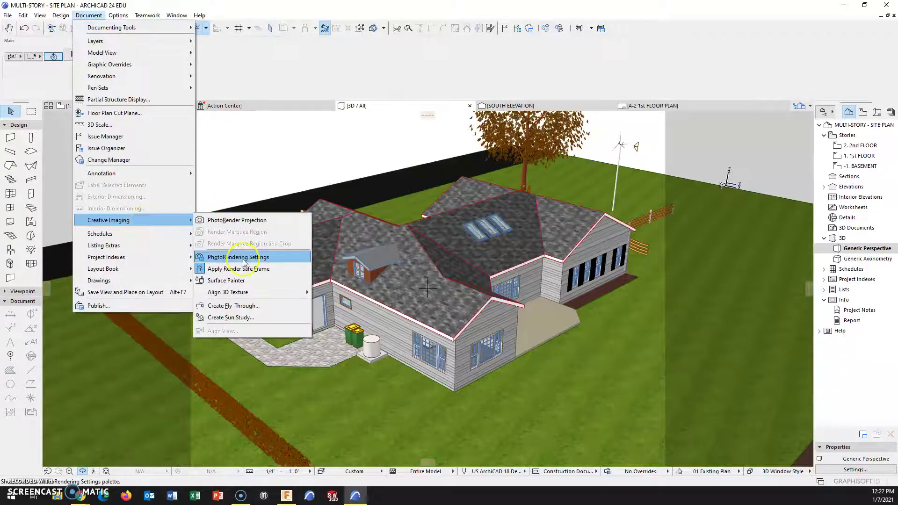
Open PhotoRendering Settings, try CineRender, then go back to the Basic Renderer engine.
left_click(271, 260)
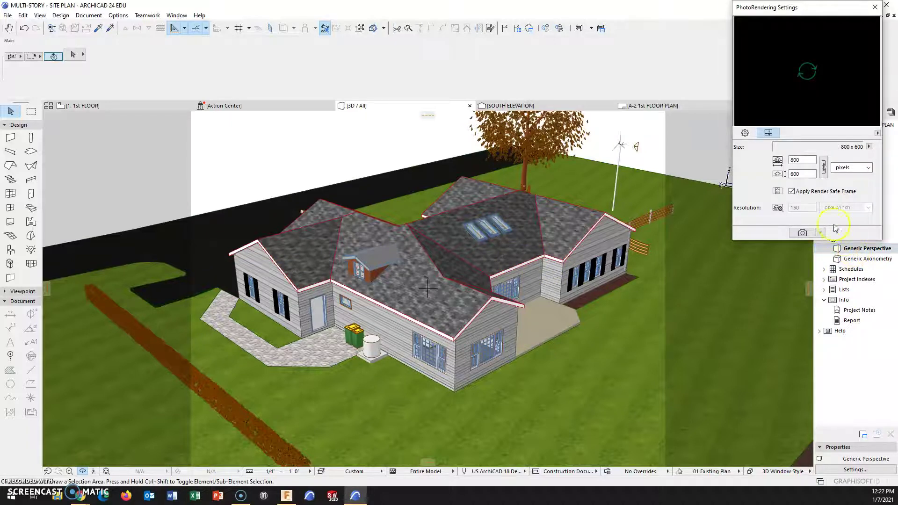
left_click(745, 132)
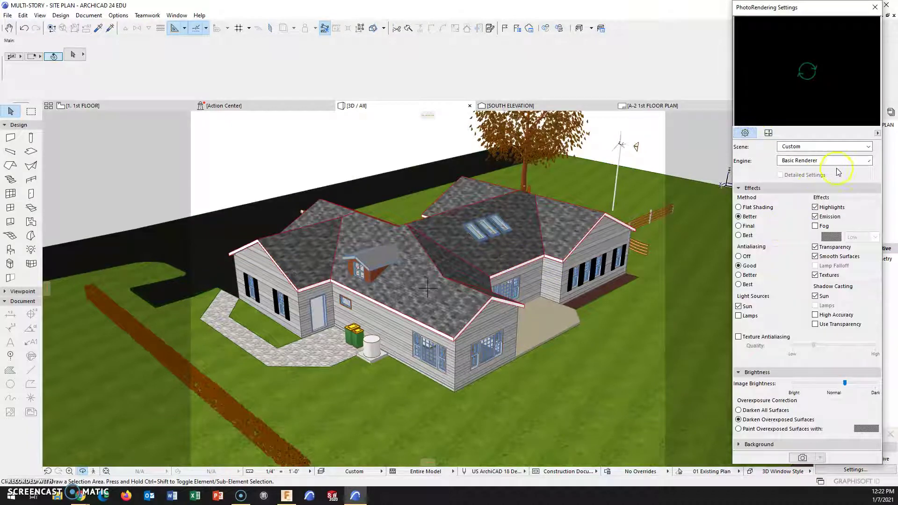
left_click(867, 161)
left_click(804, 178)
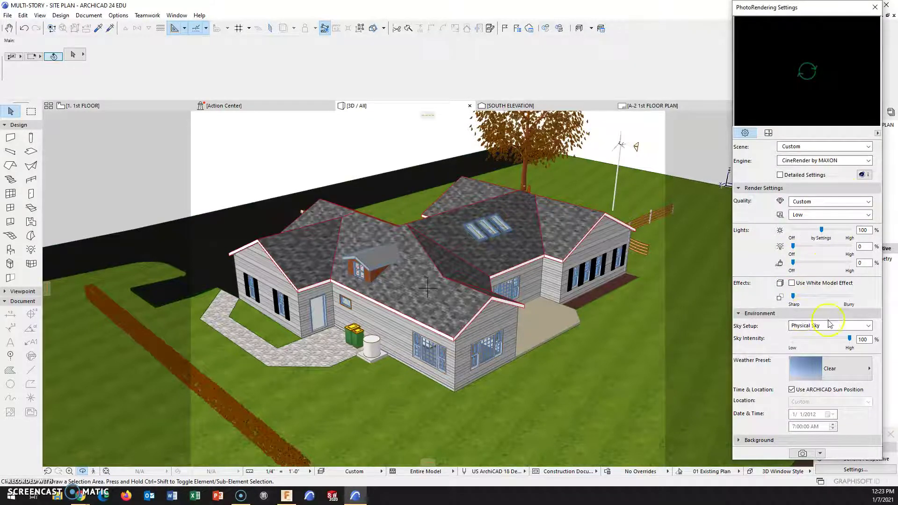
left_click(800, 164)
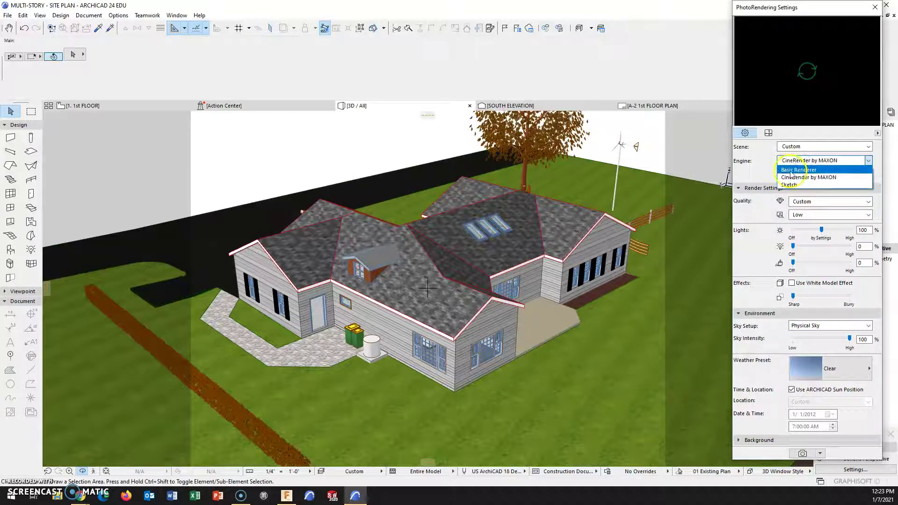
left_click(802, 170)
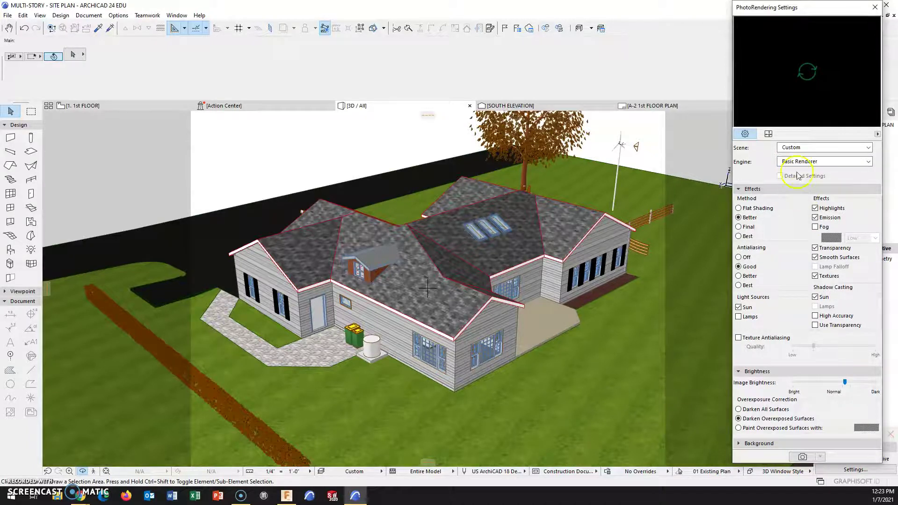
In the 800 x 600 pixel size settings, toggle Apply Render Safe Frame off and on.
left_click(769, 134)
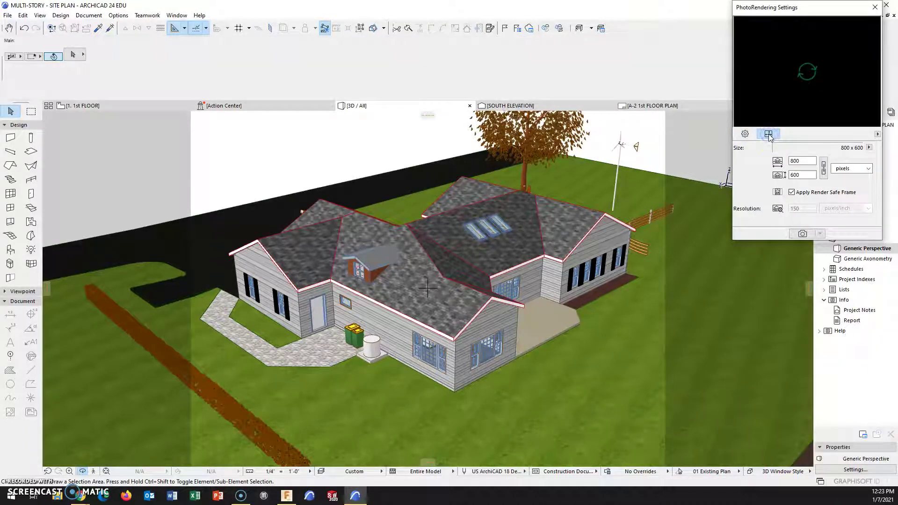
left_click(745, 134)
left_click(768, 134)
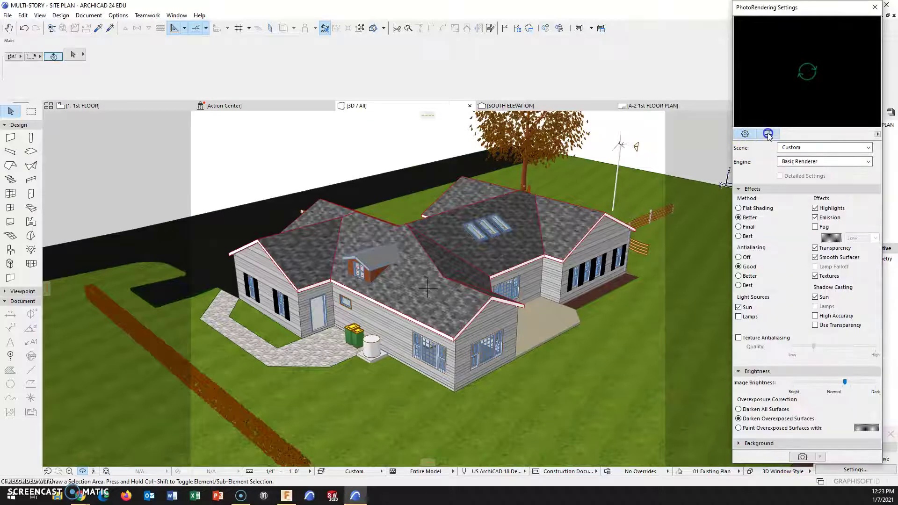
left_click(778, 176)
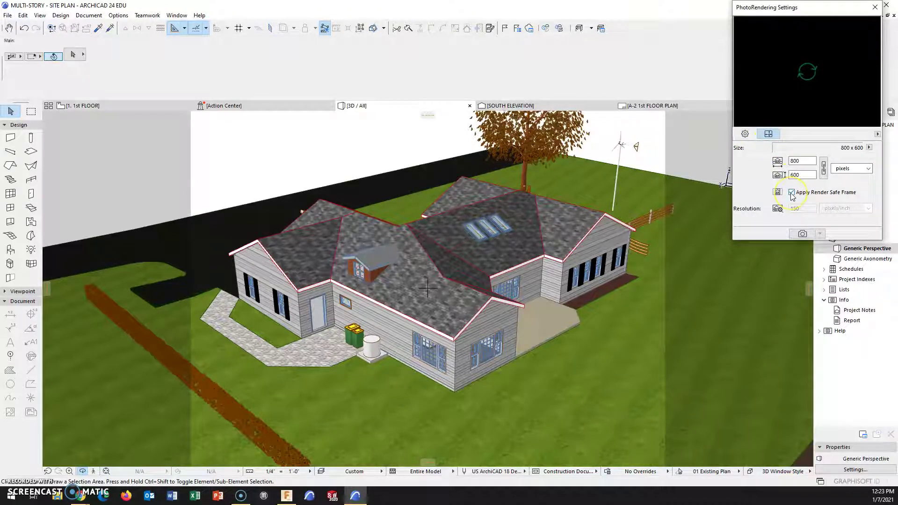
left_click(791, 192)
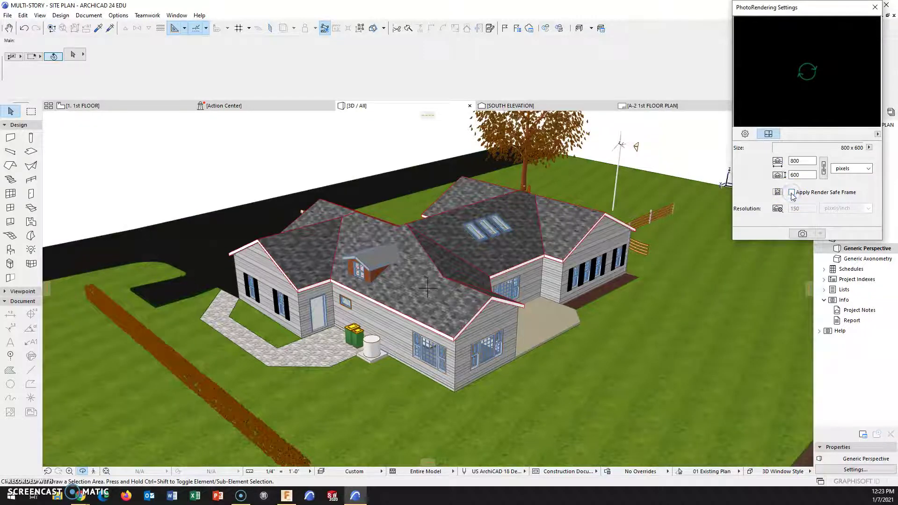
left_click(791, 192)
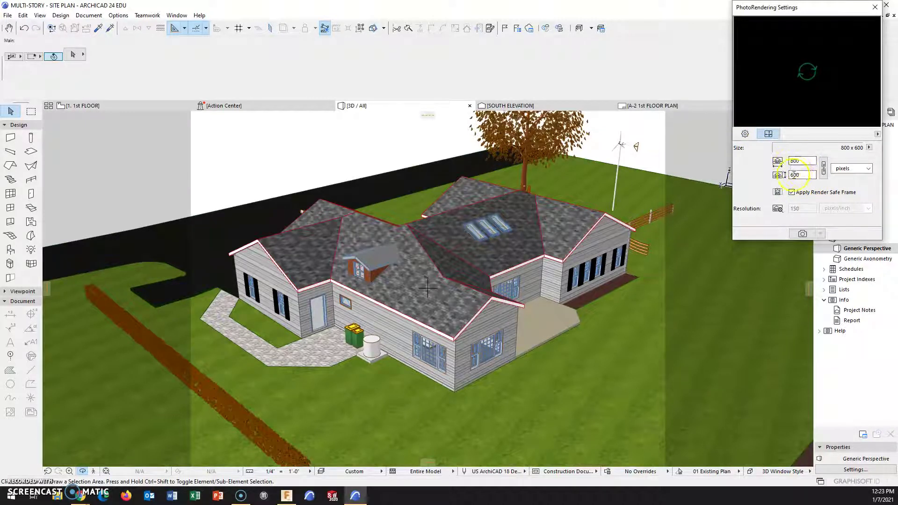
Set the rendering method to Better and the antialiasing option in the effects settings.
left_click(745, 134)
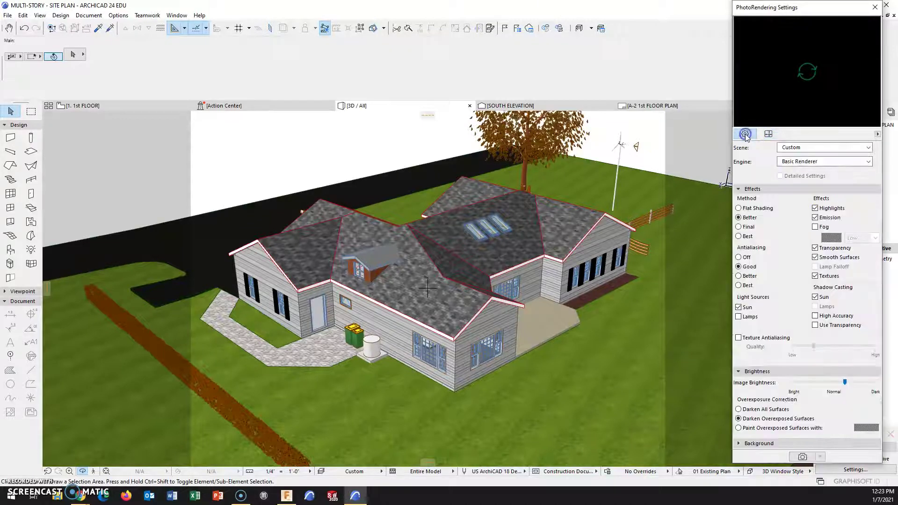
left_click(740, 237)
left_click(738, 236)
left_click(739, 218)
left_click(738, 285)
Adjust the Image Brightness slider, leaving it between Normal and Dark.
mouse_move(845, 383)
left_mouse_down()
mouse_move(818, 383)
mouse_move(843, 384)
left_mouse_up()
left_click(836, 375)
mouse_move(842, 383)
left_mouse_down()
mouse_move(808, 383)
mouse_move(837, 384)
left_mouse_up()
left_click_drag(847, 382, 801, 384)
left_click_drag(801, 383, 844, 384)
left_click(838, 384)
Photorender the house exterior at 800x600 into Picture1, then close the Picture1 window.
left_click(802, 457)
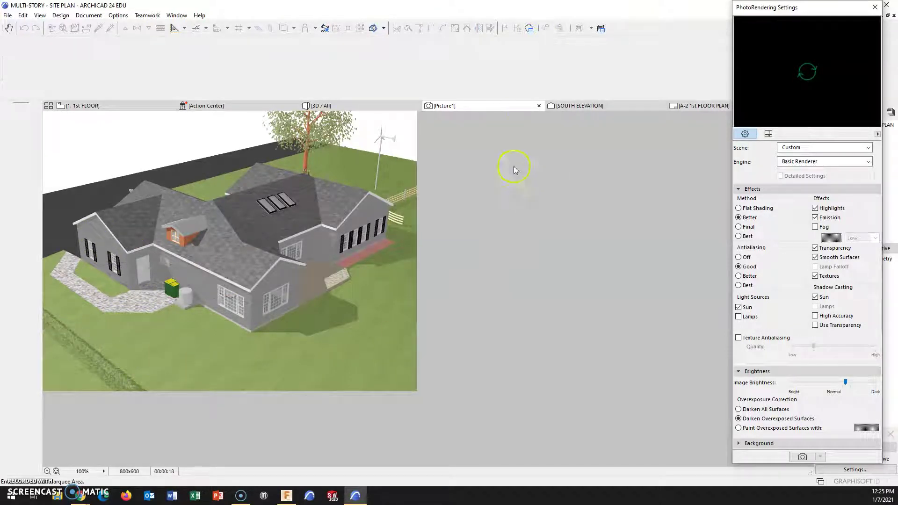
left_click(539, 106)
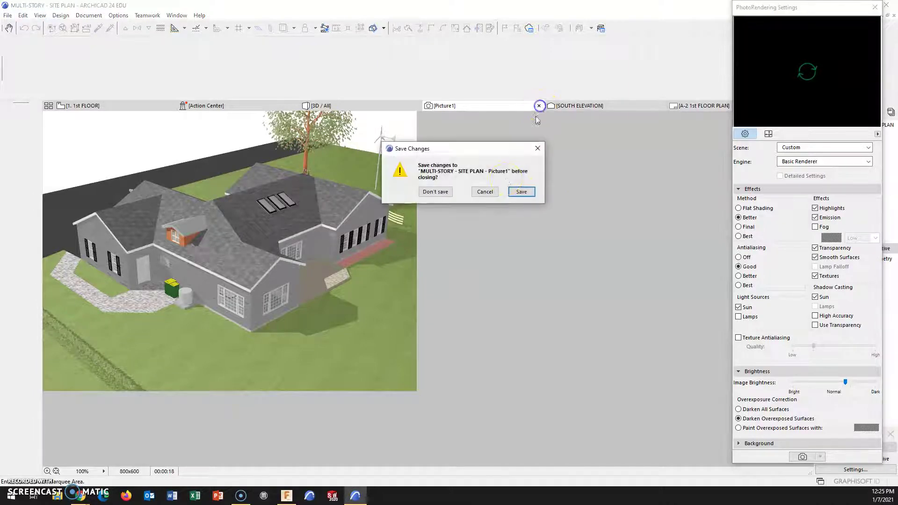
Discard the first render, nudge Image Brightness slightly brighter, and photorender the exterior again.
left_click(439, 190)
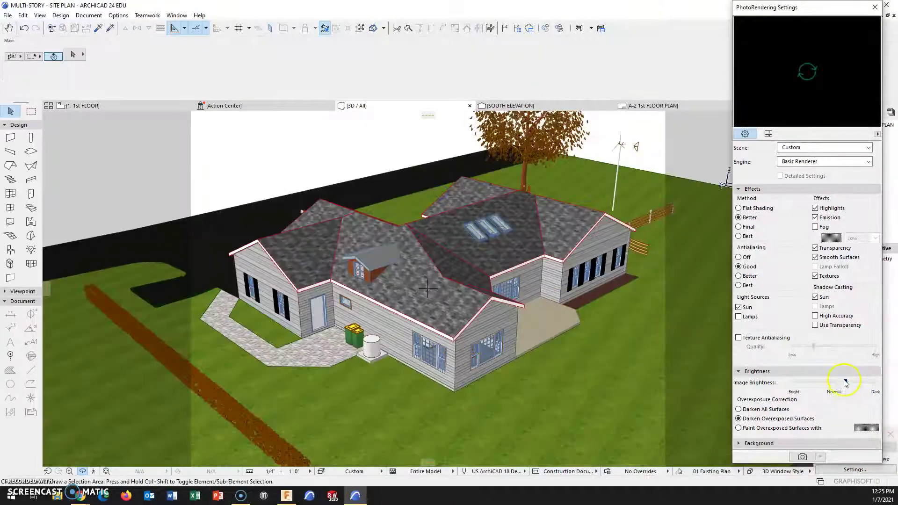
left_click_drag(846, 382, 841, 383)
left_click(802, 456)
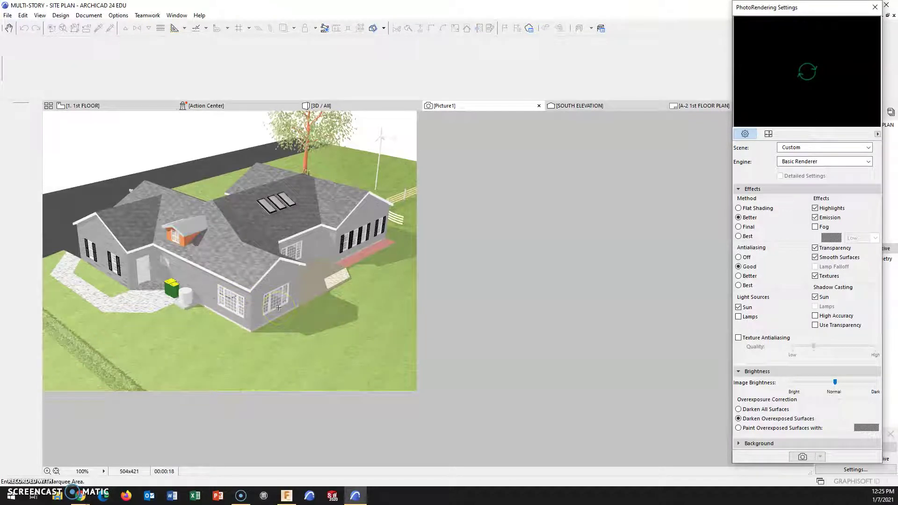
Save the exterior render as a JPEG picture file.
left_click(7, 15)
left_click(26, 88)
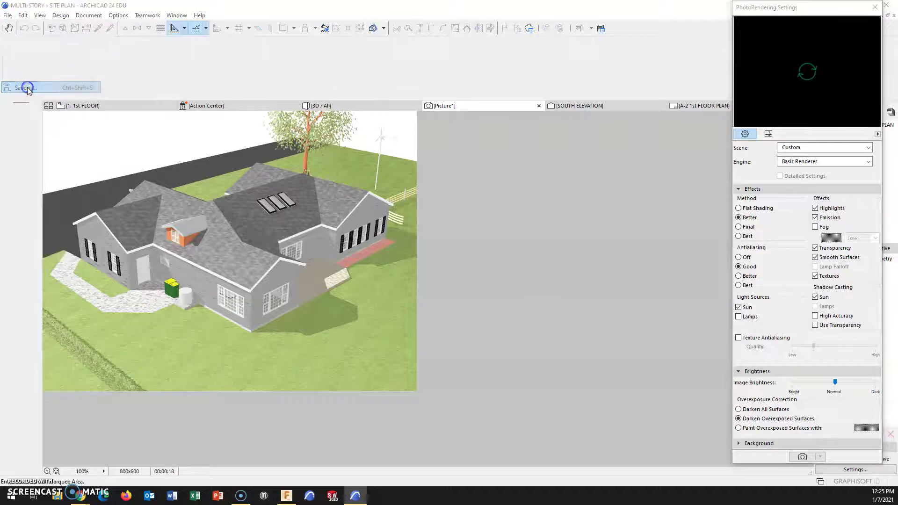
left_click(438, 281)
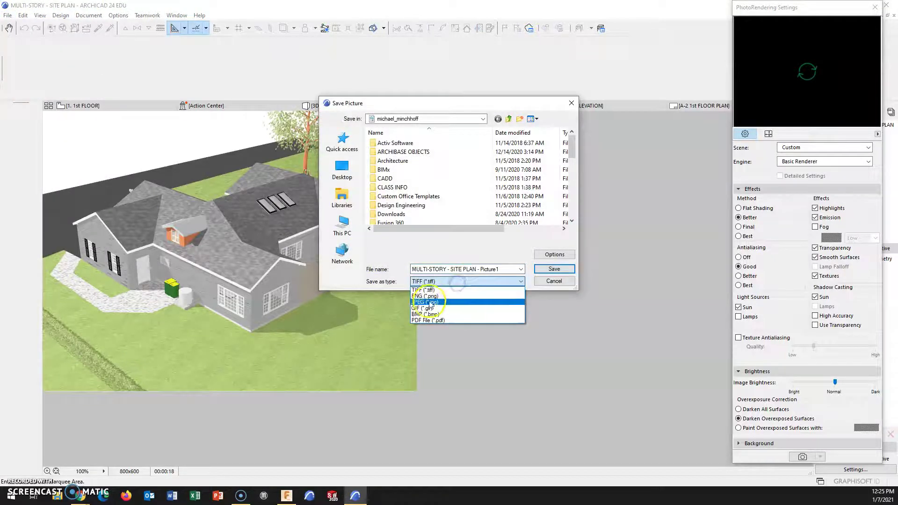
left_click(428, 303)
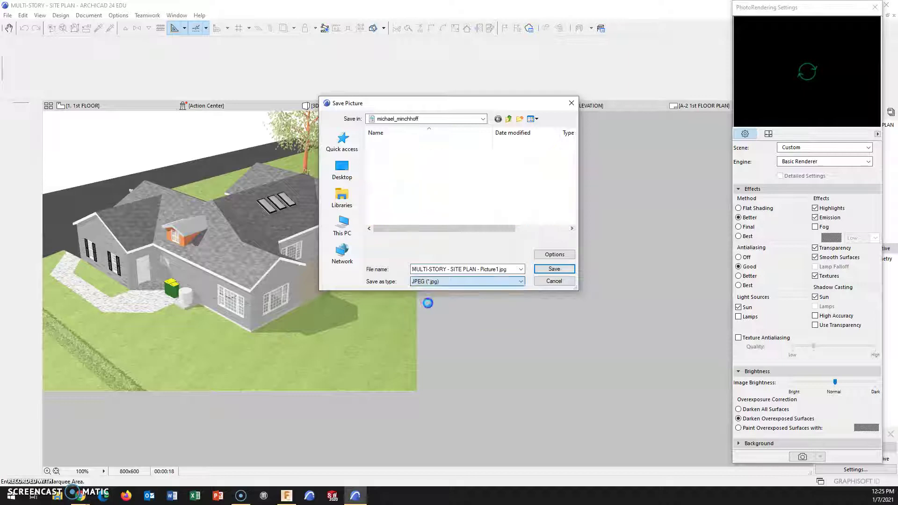
left_click(421, 269)
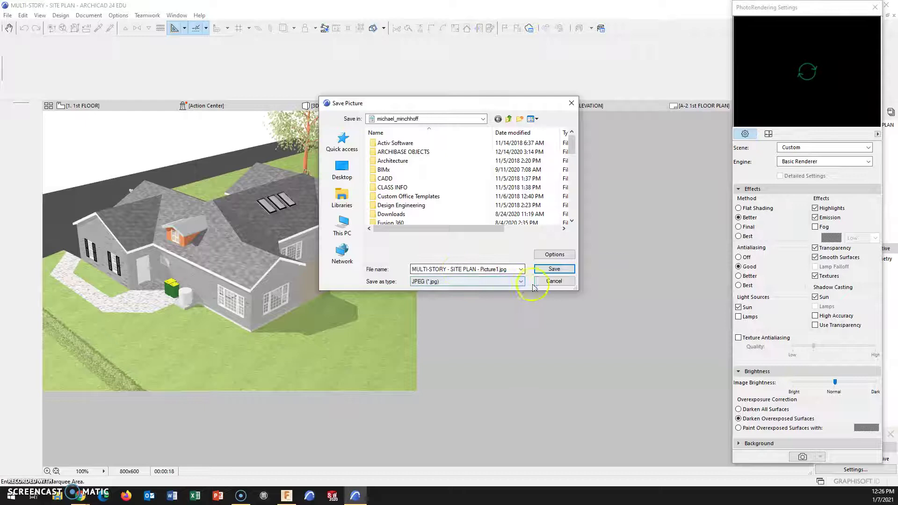
left_click(554, 281)
Close Picture1 without saving, zoom the 3D view into the kitchen, and start 3D Explore.
left_click(539, 106)
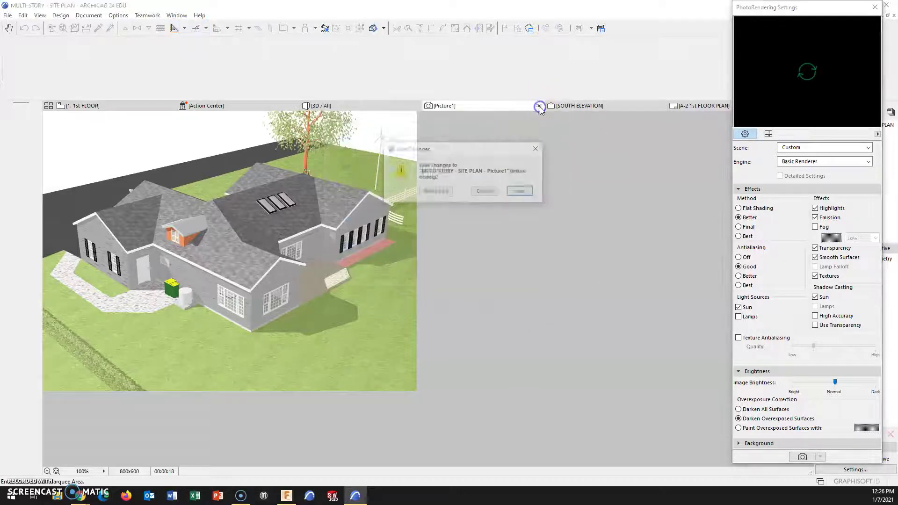
left_click(436, 192)
scroll(356, 311, "up", 2)
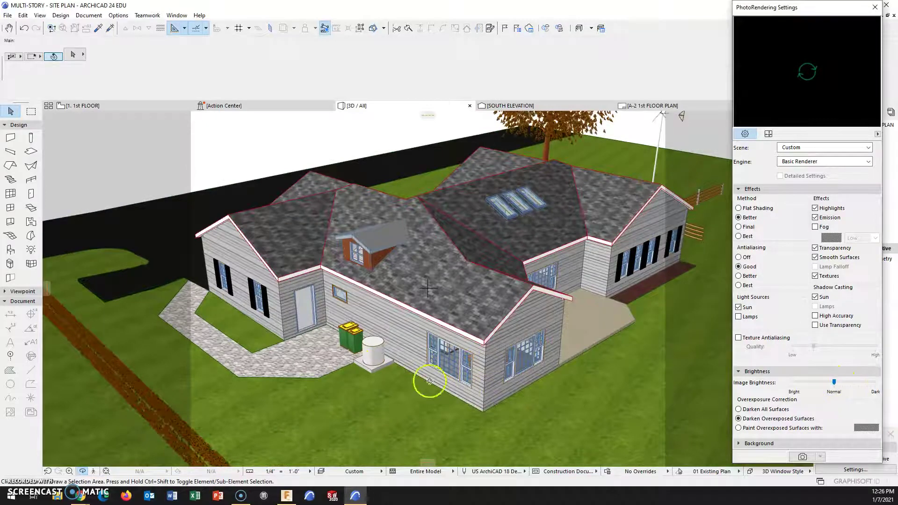
scroll(430, 356, "up", 3)
scroll(441, 306, "up", 4)
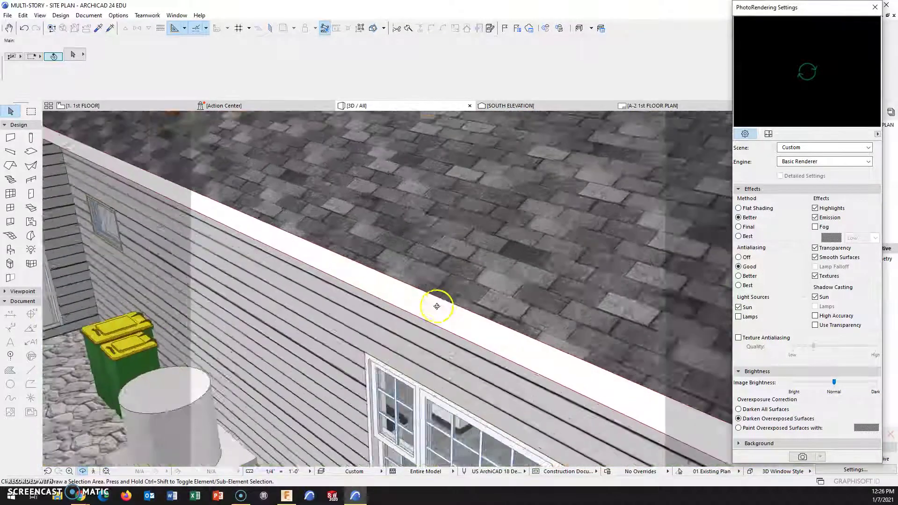
left_click(93, 471)
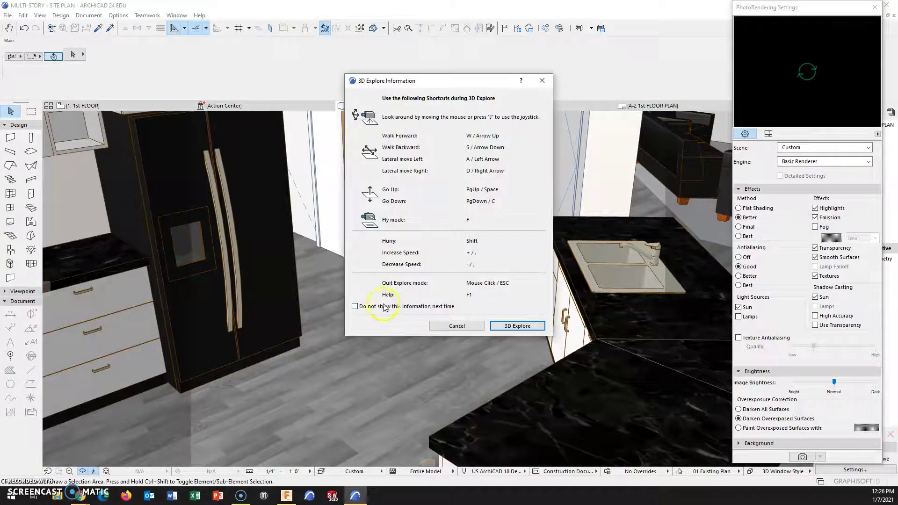
Walk the 3D Explore camera around the kitchen to frame the stove, island sink and fridge together.
left_click(517, 326)
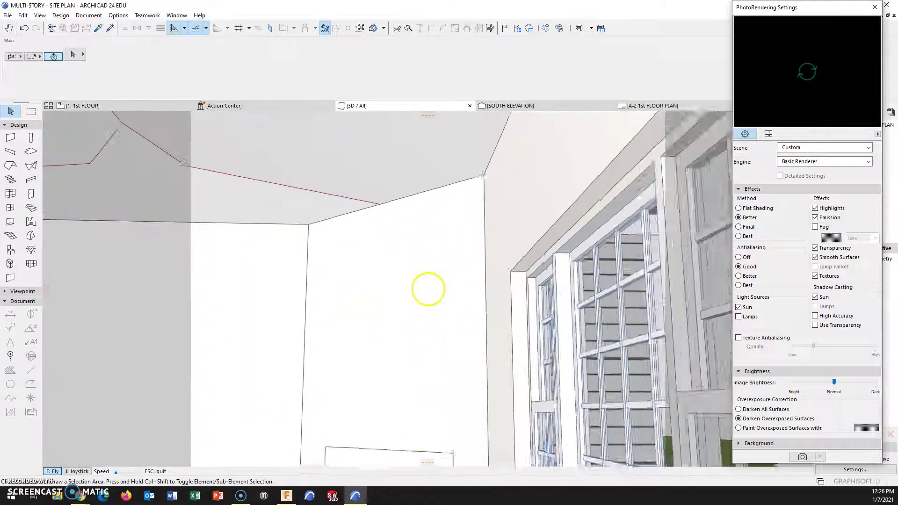
key("Down")
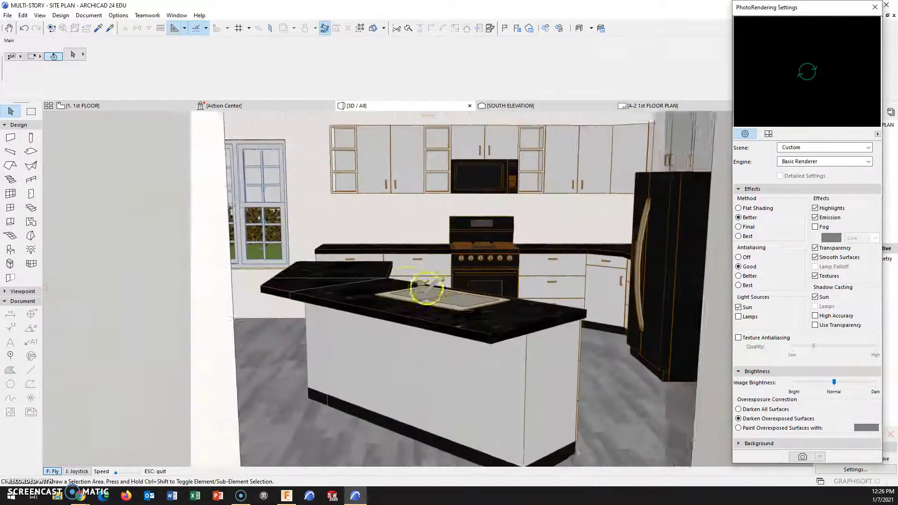
key("Up")
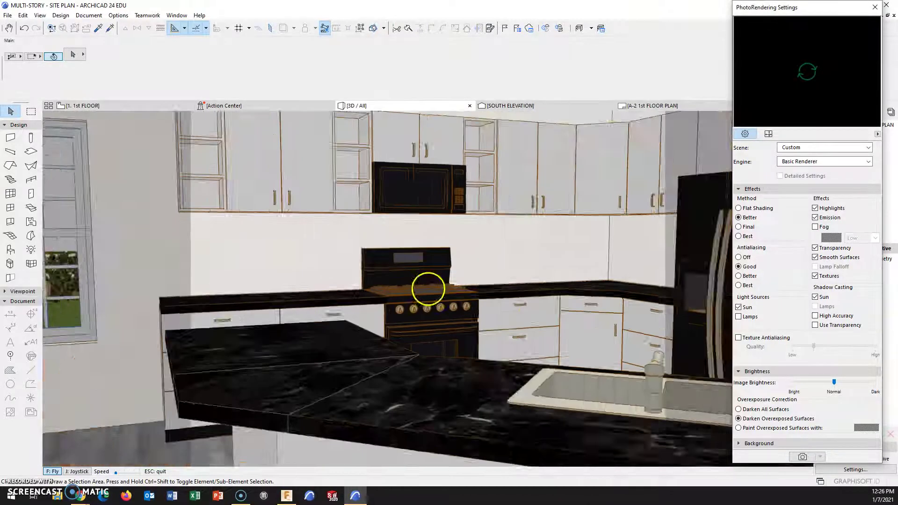
key("Right")
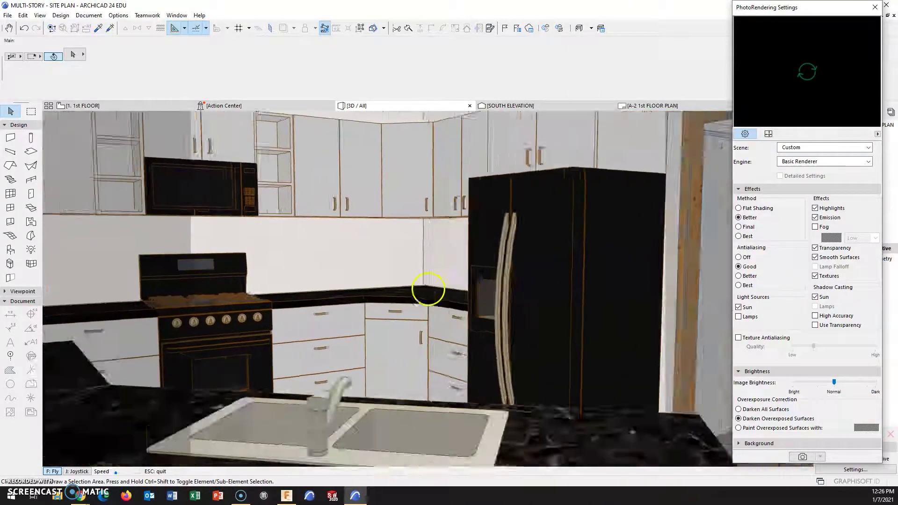
key("Left")
key("Right")
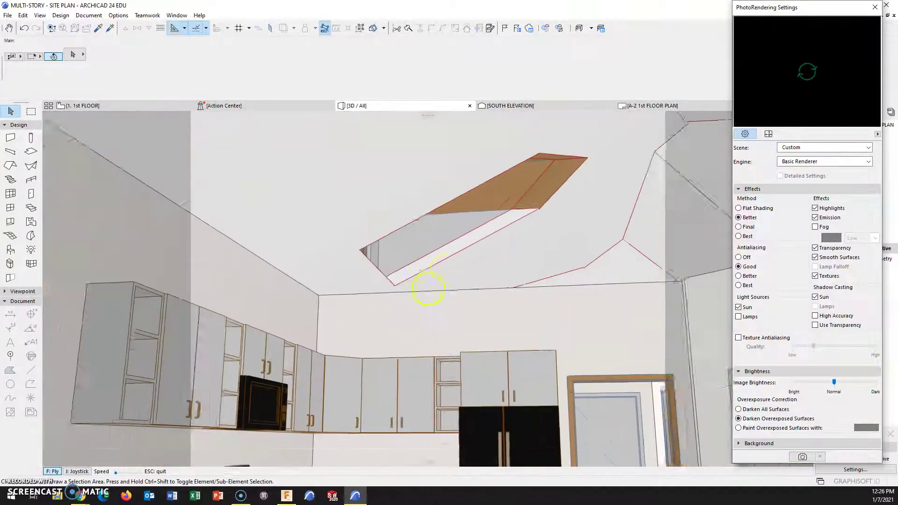
key("Down")
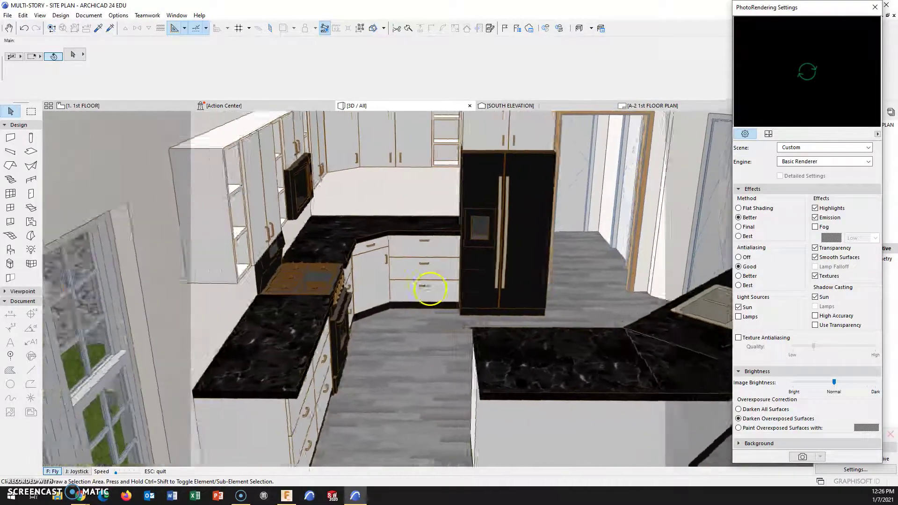
key("Right")
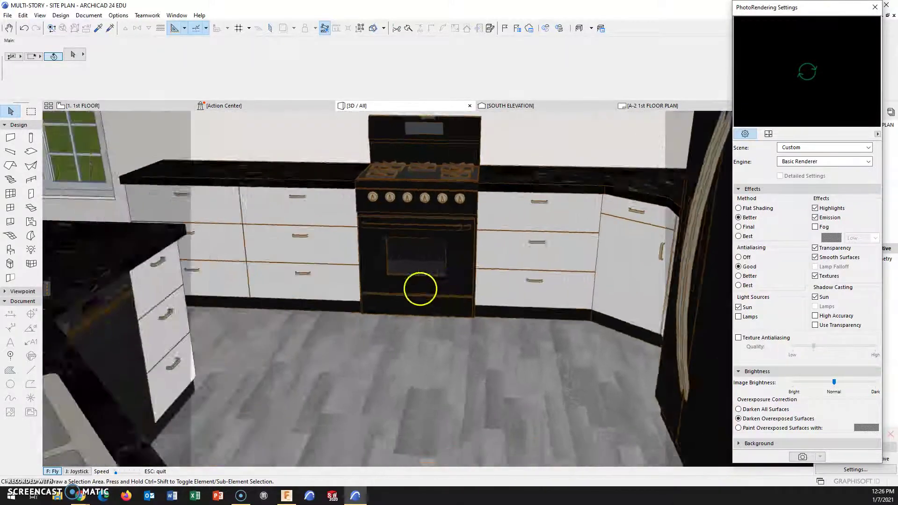
key("Left")
key("Right")
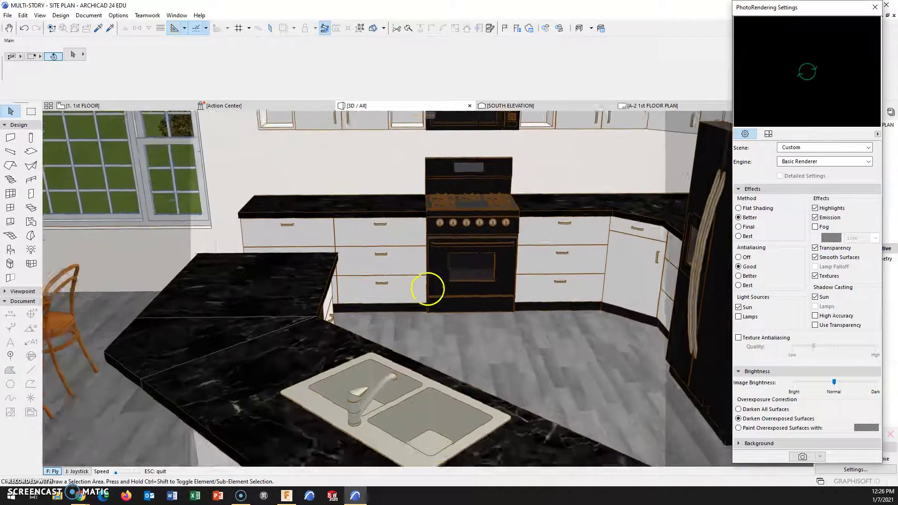
key("Down")
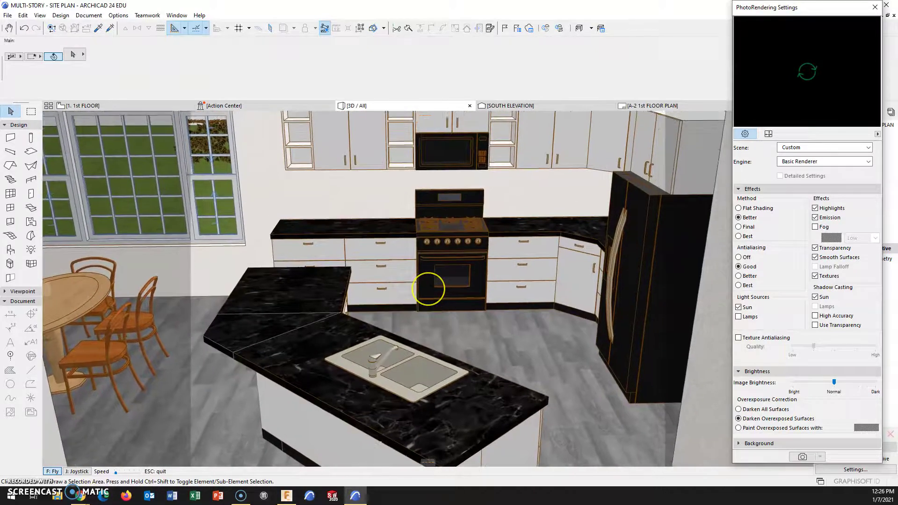
key("Down")
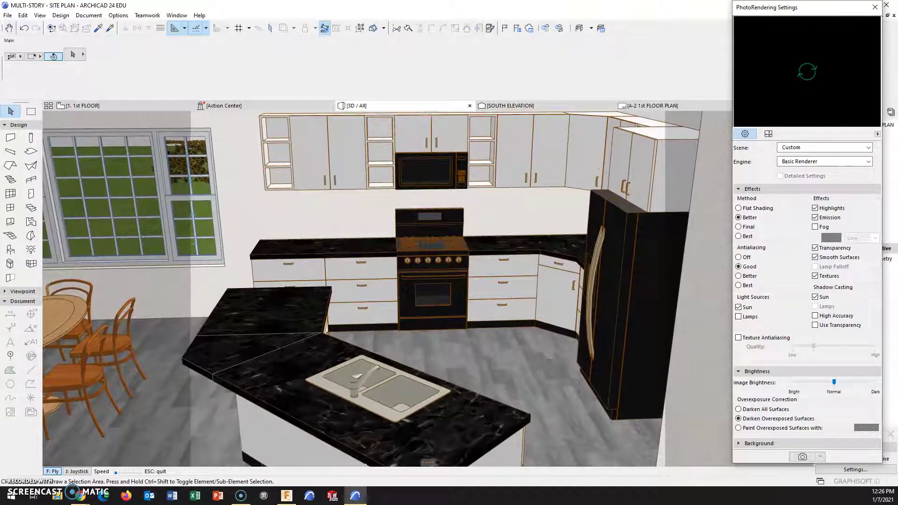
Exit 3D Explore, photorender the kitchen view into Picture1, and close the render window.
left_click(429, 291)
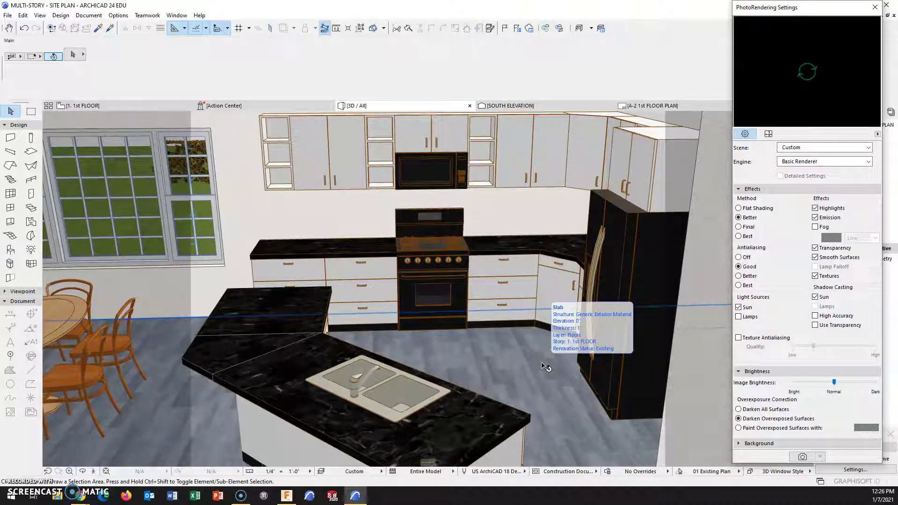
left_click(802, 456)
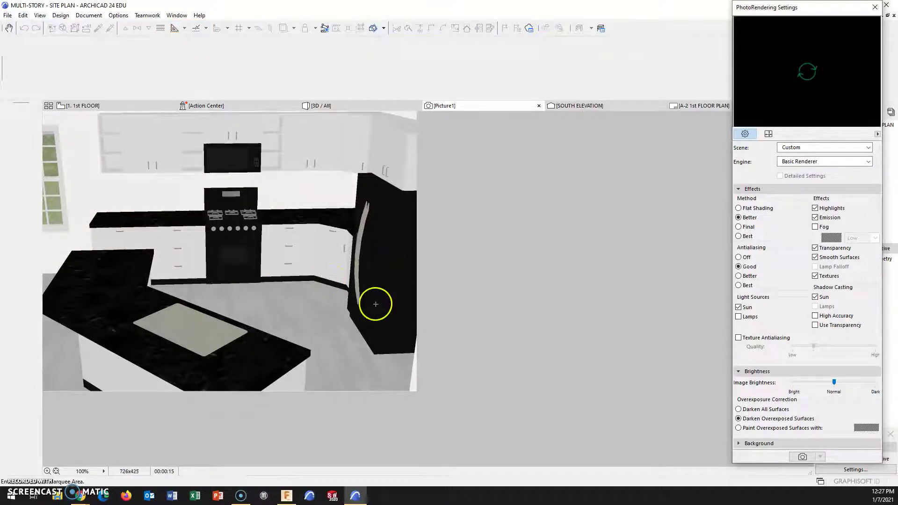
left_click(539, 106)
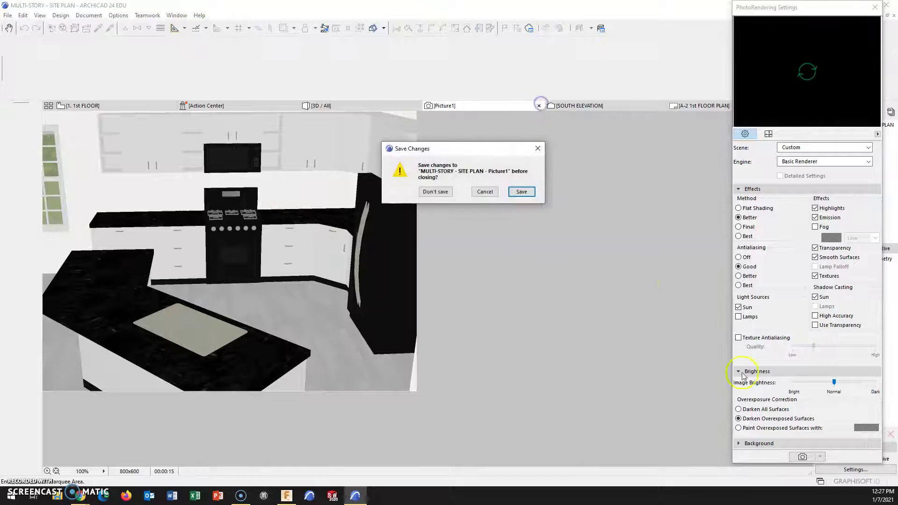
Discard the first kitchen render unsaved and re-render the kitchen with Image Brightness set to Bright.
left_click(436, 192)
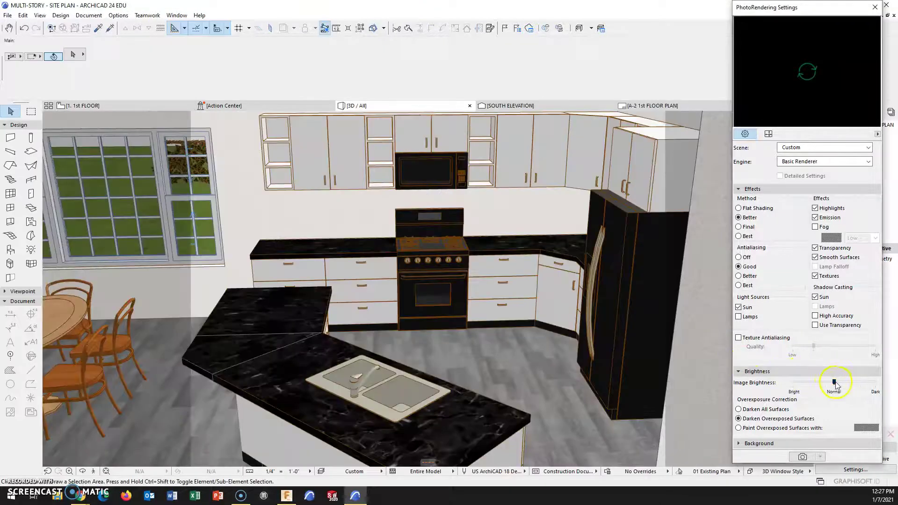
left_click(801, 457)
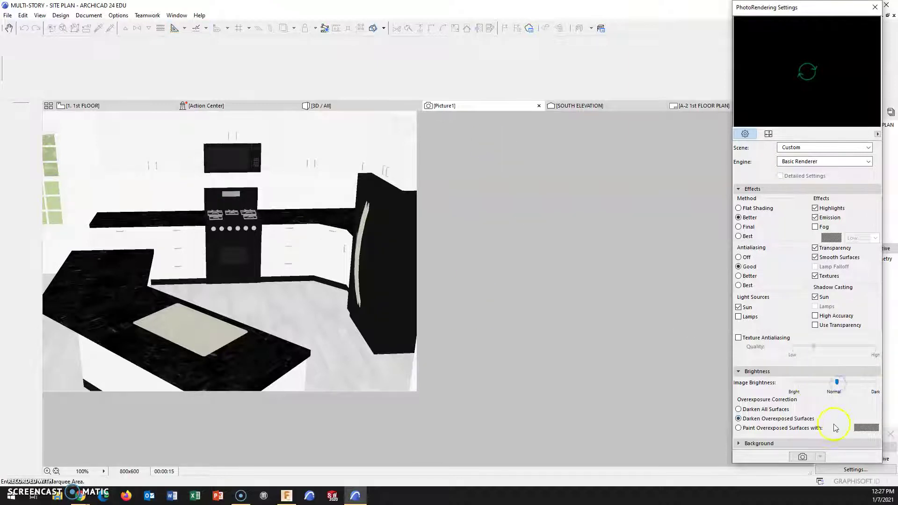
Close the washed-out Picture1 render unsaved and re-render the kitchen with brightness between Normal and Bright.
left_click(538, 106)
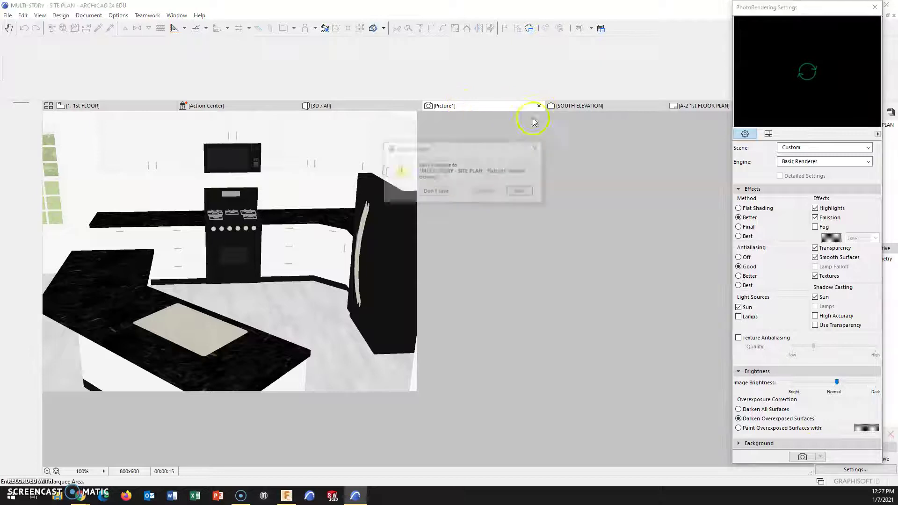
left_click(434, 192)
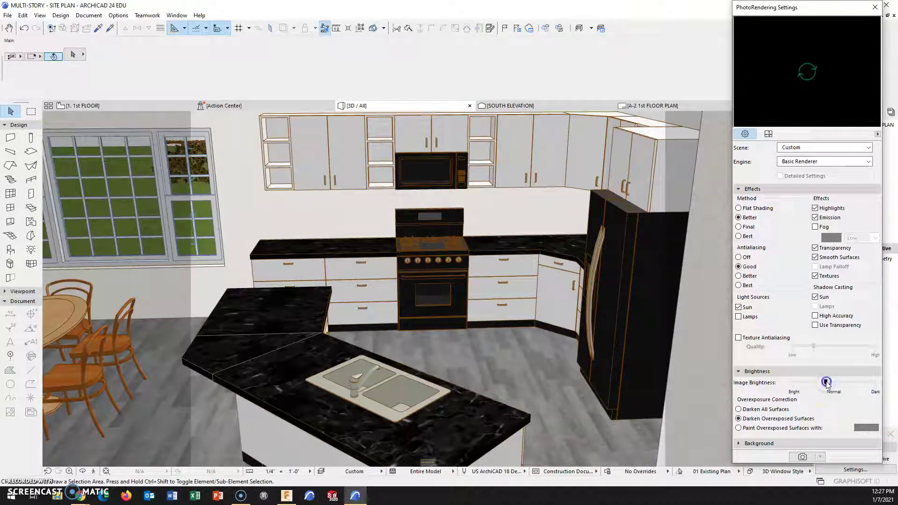
left_click(802, 457)
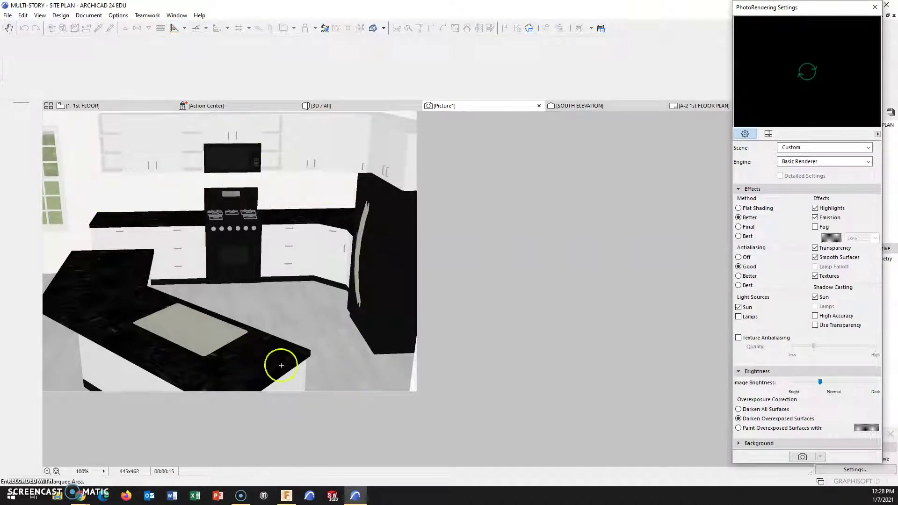
Check the kitchen render's file name and JPEG type in Save Picture, then close the Picture1 render window.
left_click(8, 15)
left_click(36, 88)
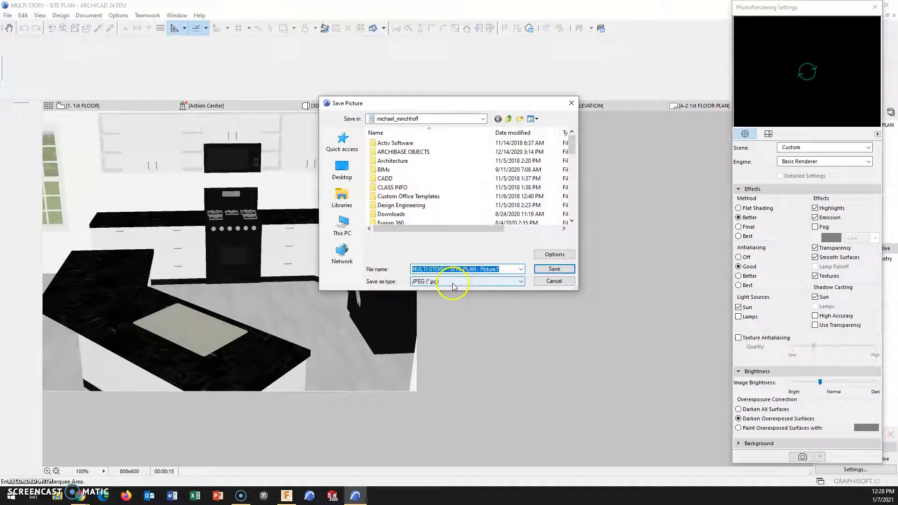
left_click(508, 269)
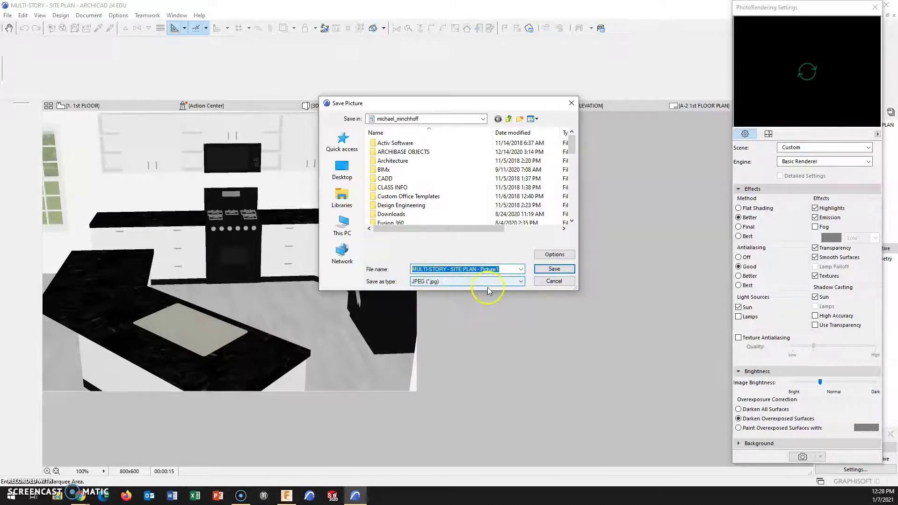
left_click(554, 281)
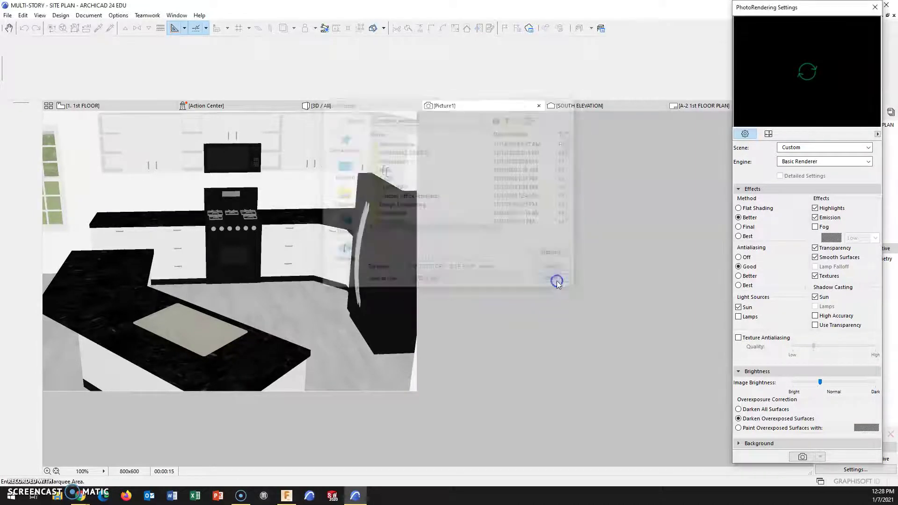
left_click(540, 105)
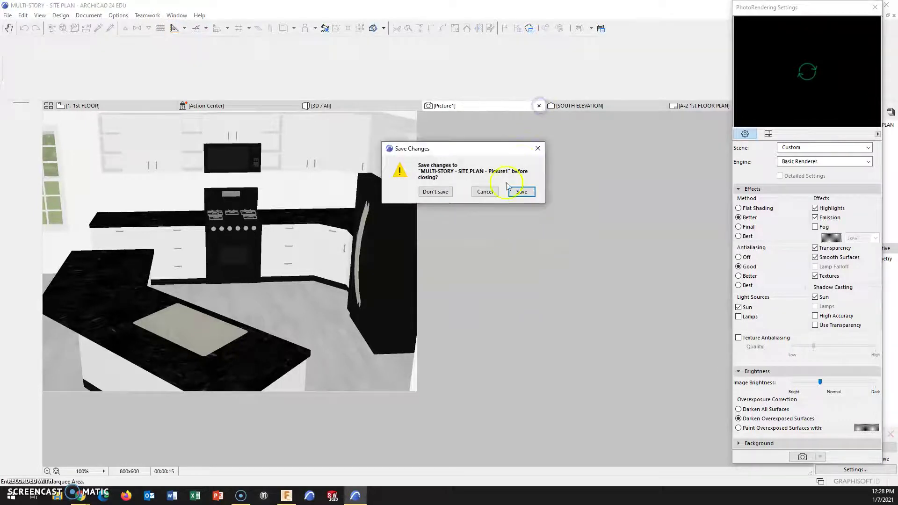
Close the kitchen render without saving and bring up the COVER PAGE drawing in Google Drawings.
left_click(434, 191)
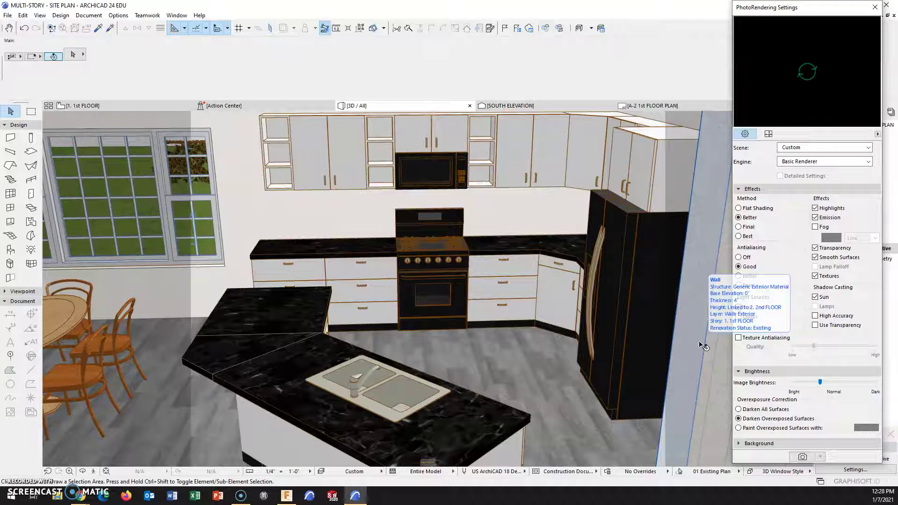
left_click(758, 263)
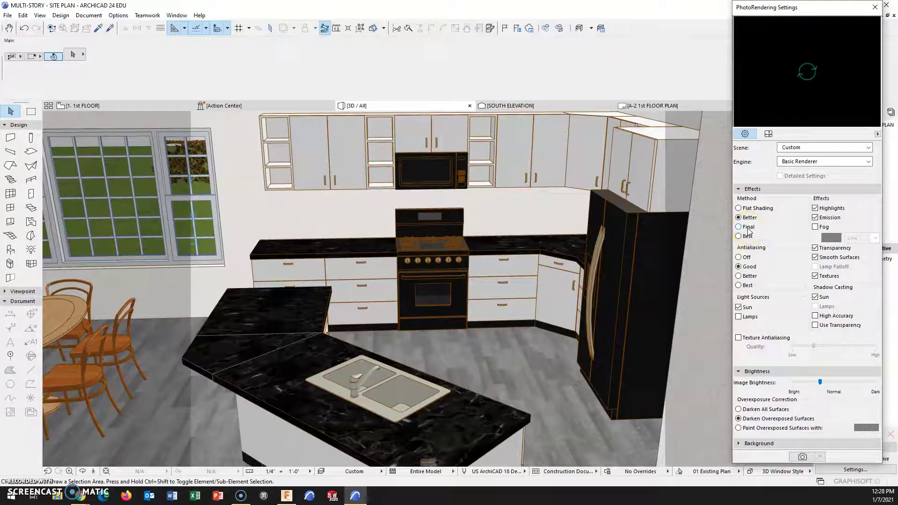
mouse_move(83, 499)
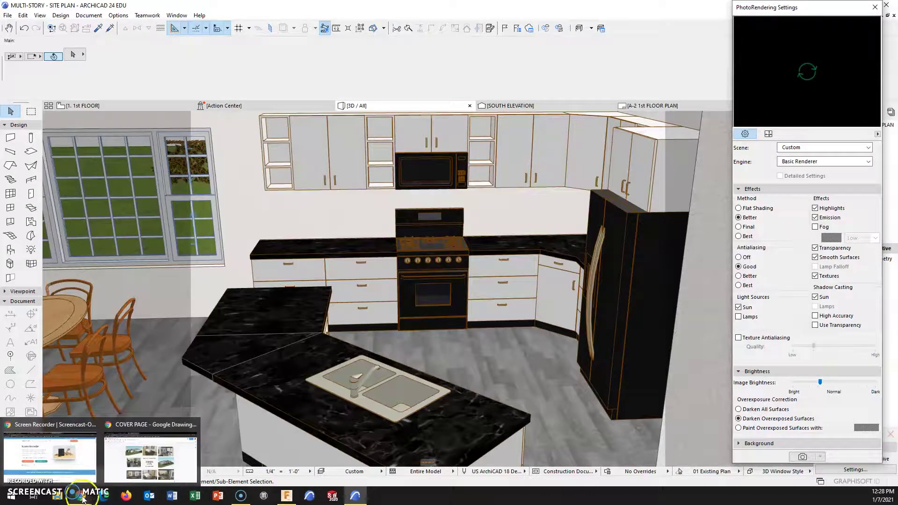
left_click(145, 429)
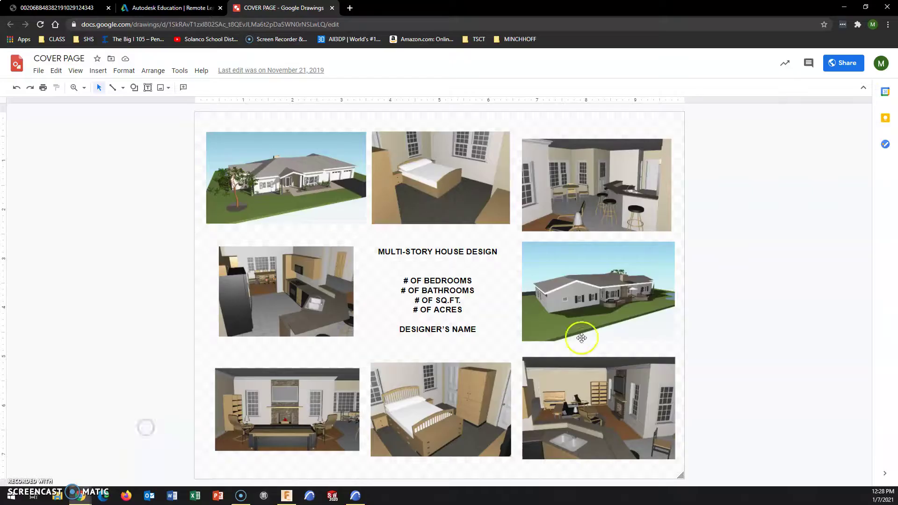